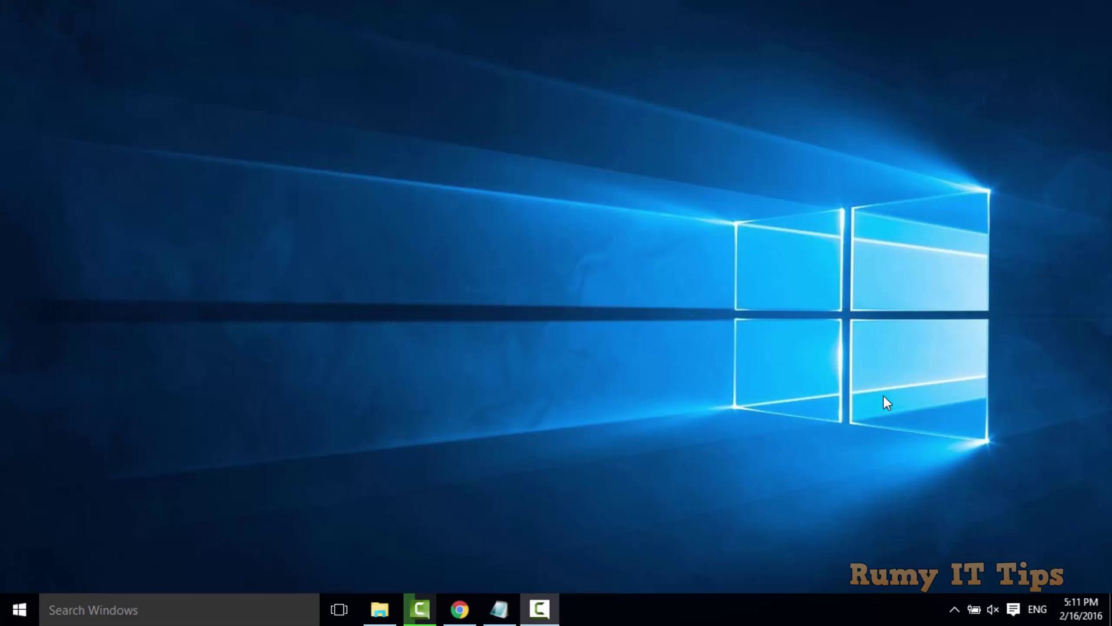
Search 'power' from the taskbar and run Windows PowerShell as administrator
{"action": "left_click", "coordinate": [215, 611]}
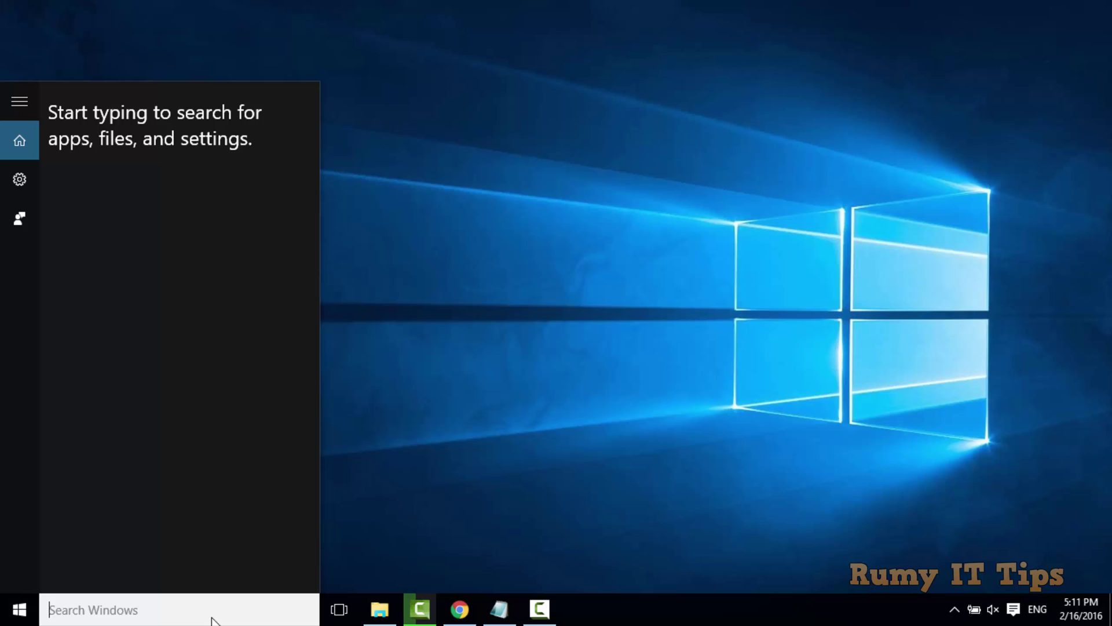
{"action": "type", "text": "power"}
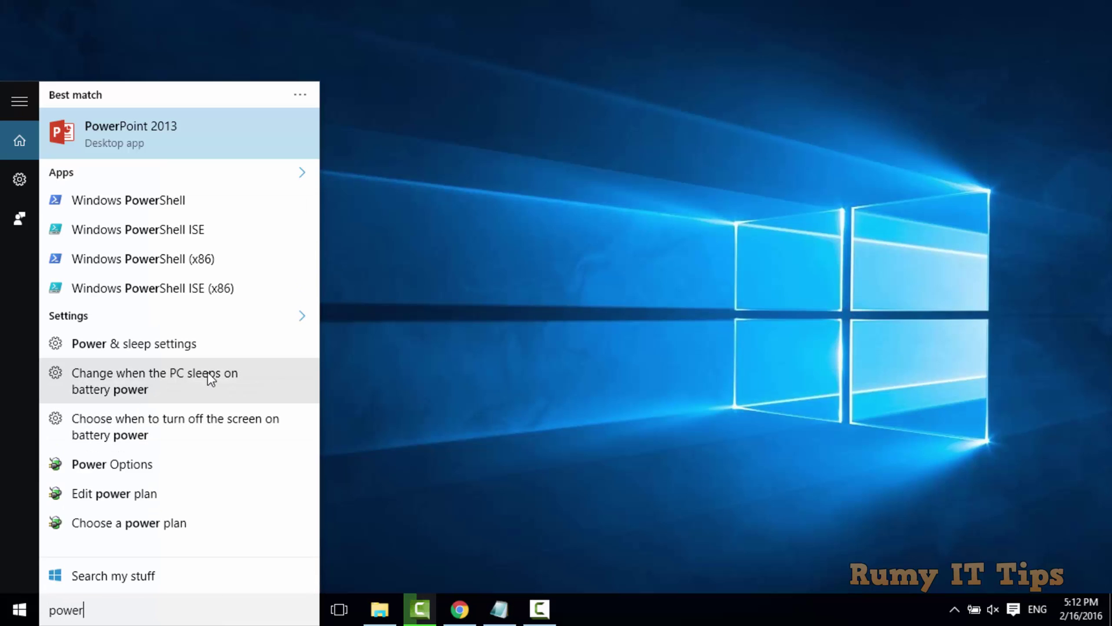
{"action": "right_click", "coordinate": [191, 201]}
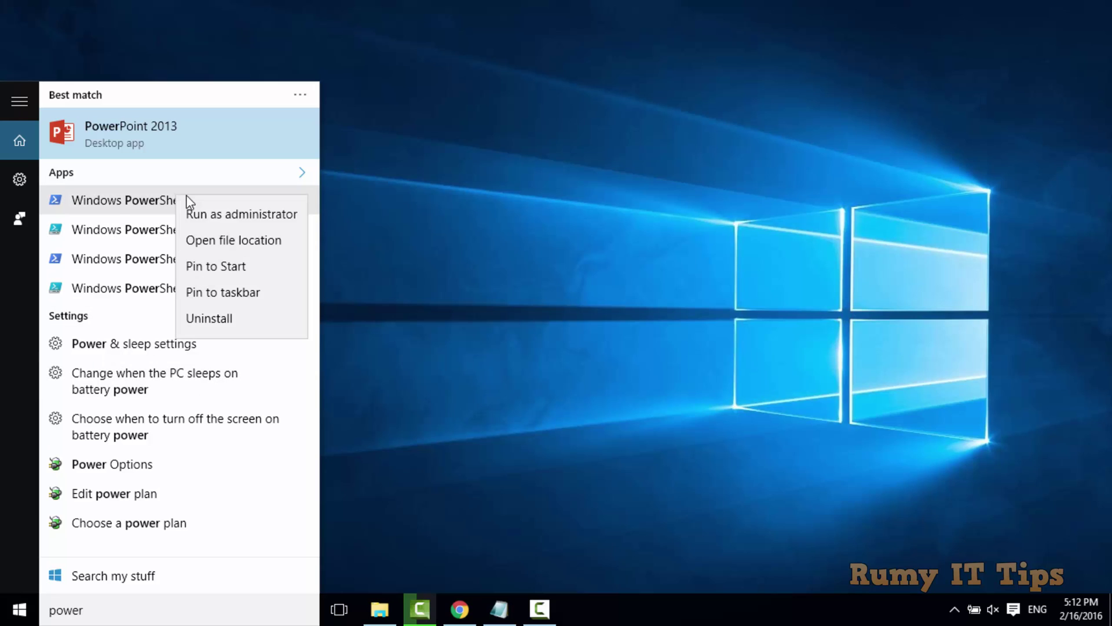
{"action": "left_click", "coordinate": [231, 214]}
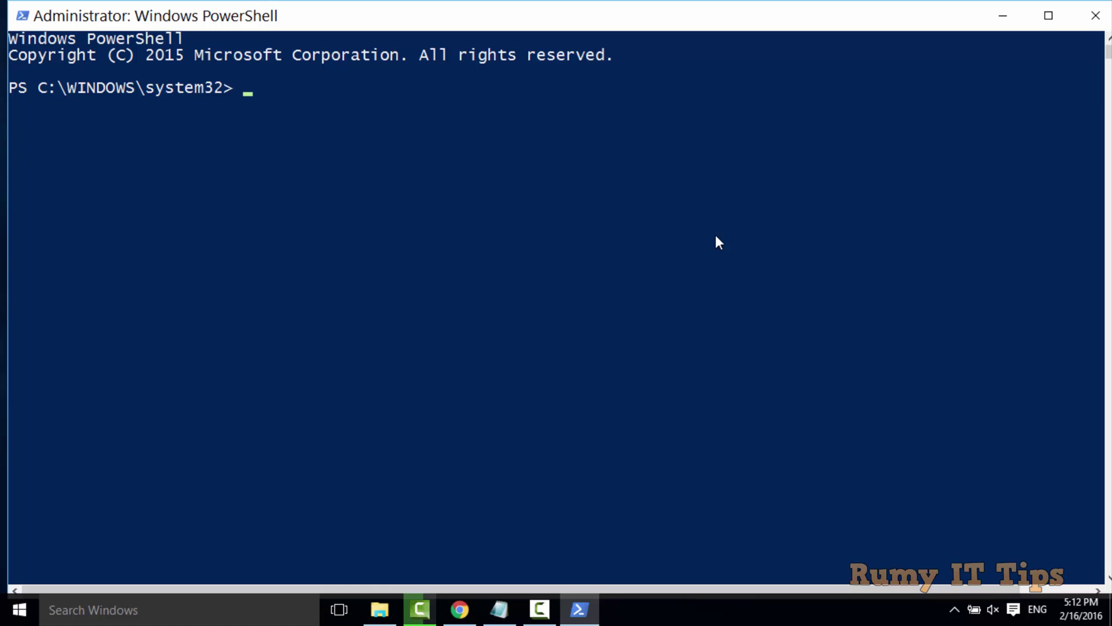
{"action": "type", "text": "bcdedit /set recoveryenabled NO"}
Disable automatic recovery with 'bcdedit /set recoveryenabled NO', then recall the command
{"action": "key", "text": "Return"}
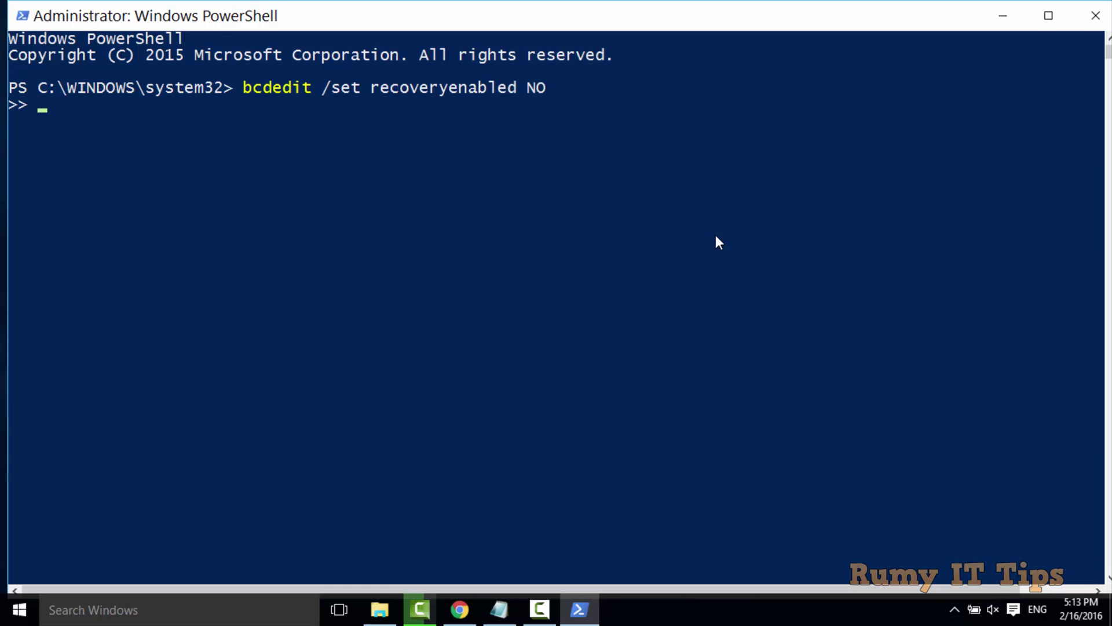
{"action": "key", "text": "BackSpace"}
{"action": "type", "text": "O"}
{"action": "key", "text": "Return"}
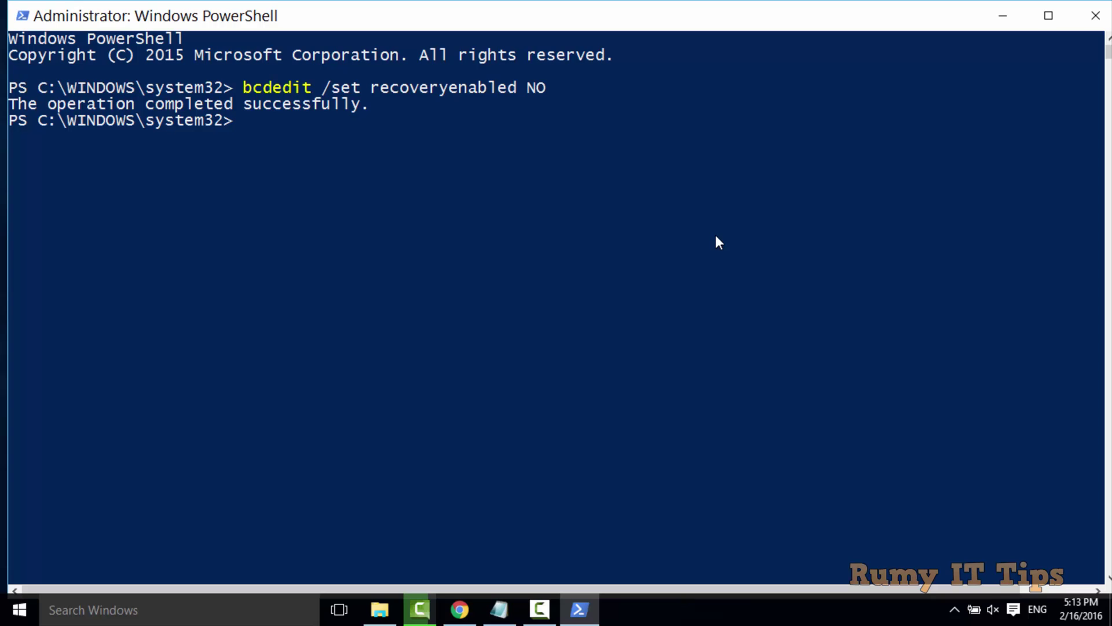
{"action": "key", "text": "Up"}
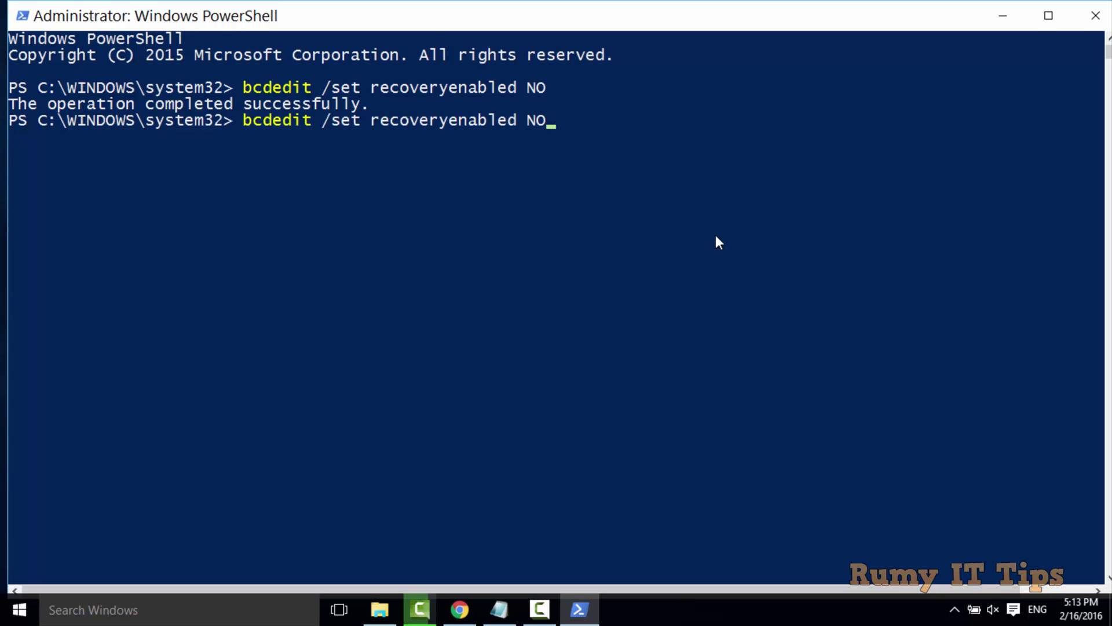
Rerun the recalled bcdedit command with Yes instead of NO, then minimize PowerShell
{"action": "key", "text": "BackSpace"}
{"action": "key", "text": "BackSpace"}
{"action": "type", "text": "Y"}
{"action": "type", "text": "es"}
{"action": "key", "text": "Return"}
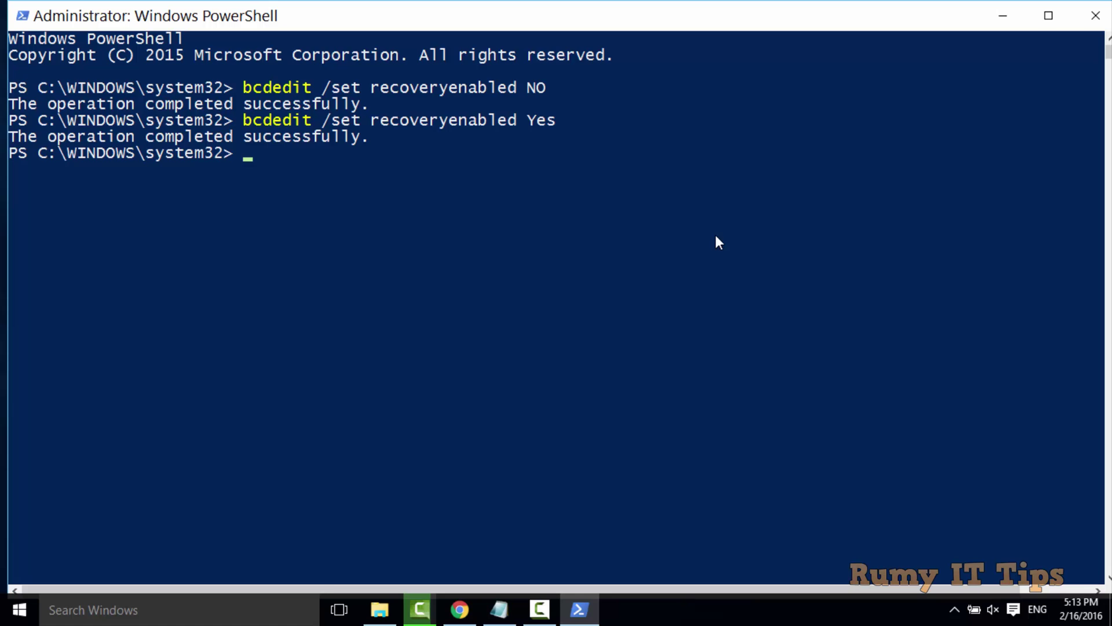
{"action": "left_click", "coordinate": [1002, 16]}
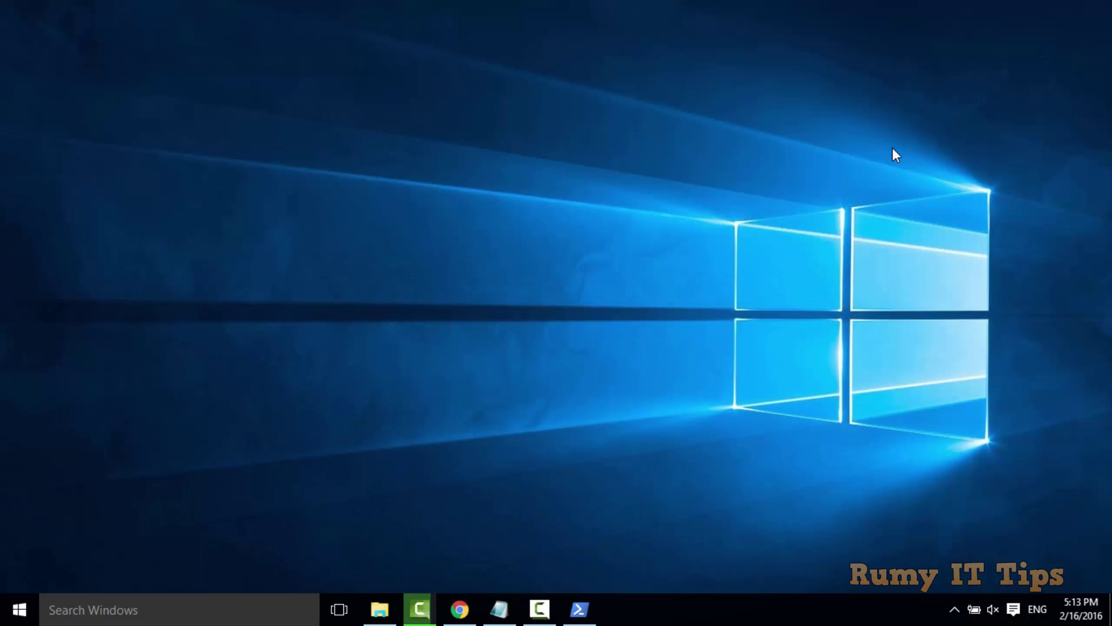